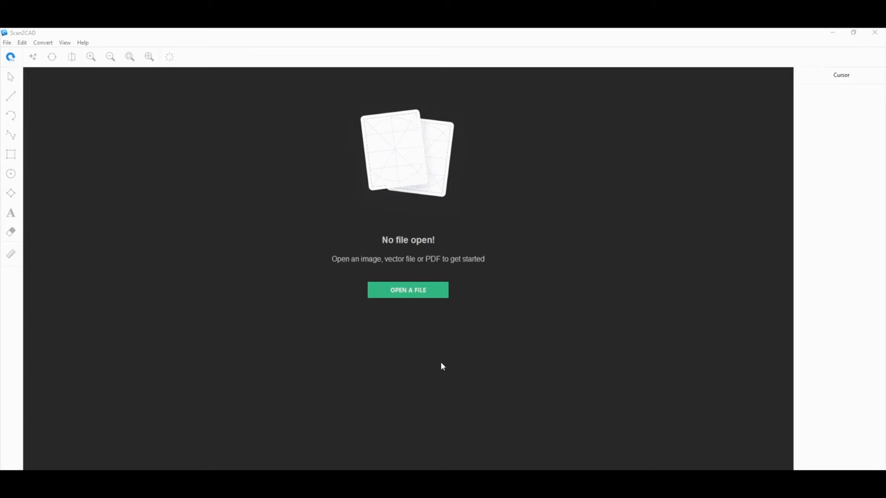
- Open the floor plan PDF, compare its raster, vector and combined previews, and import the page as a raster image
left_click(402, 292)
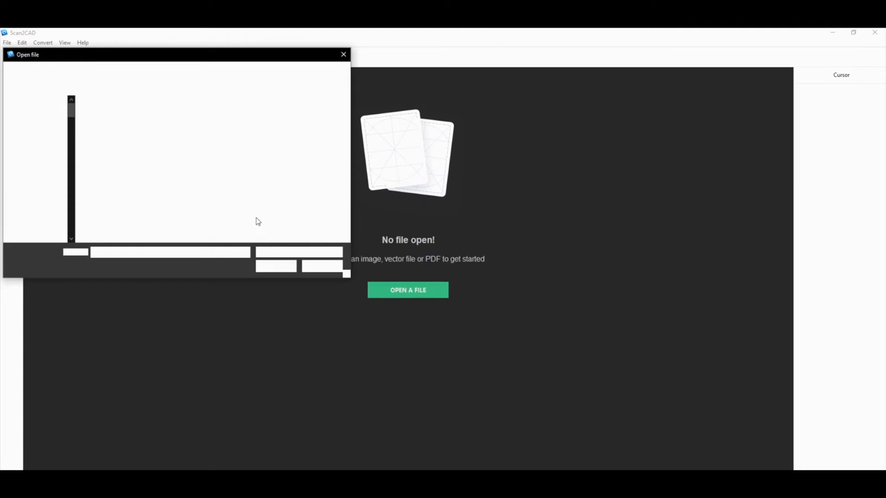
double_click(320, 172)
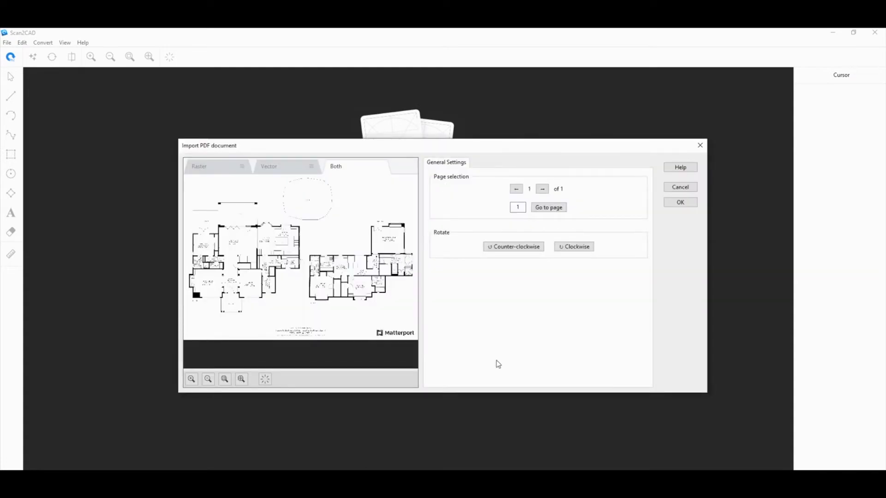
left_click(287, 170)
left_click(218, 174)
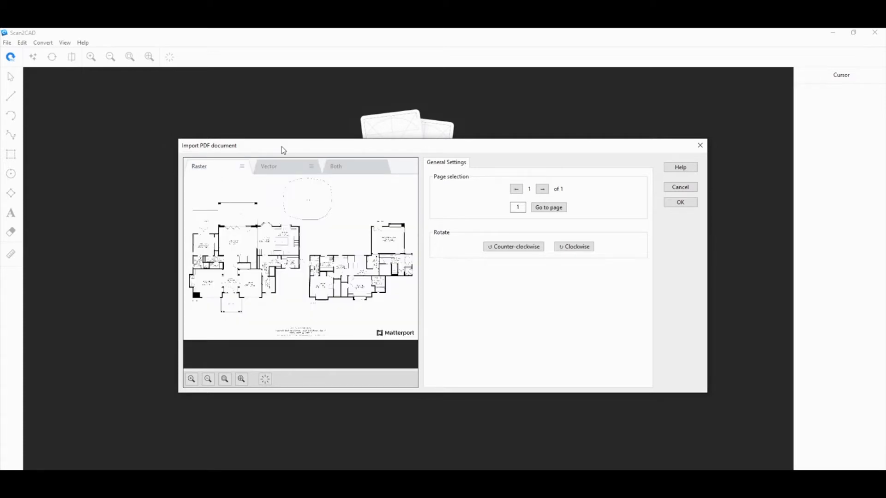
left_click(282, 169)
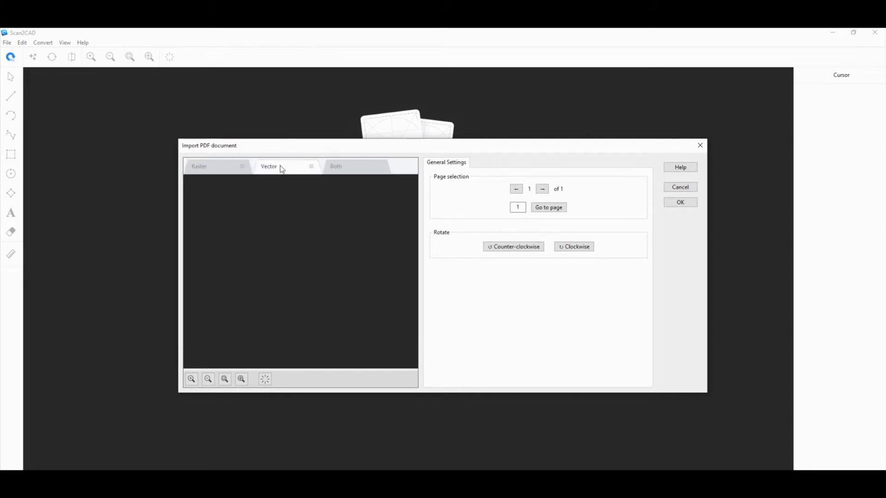
left_click(339, 169)
left_click(212, 170)
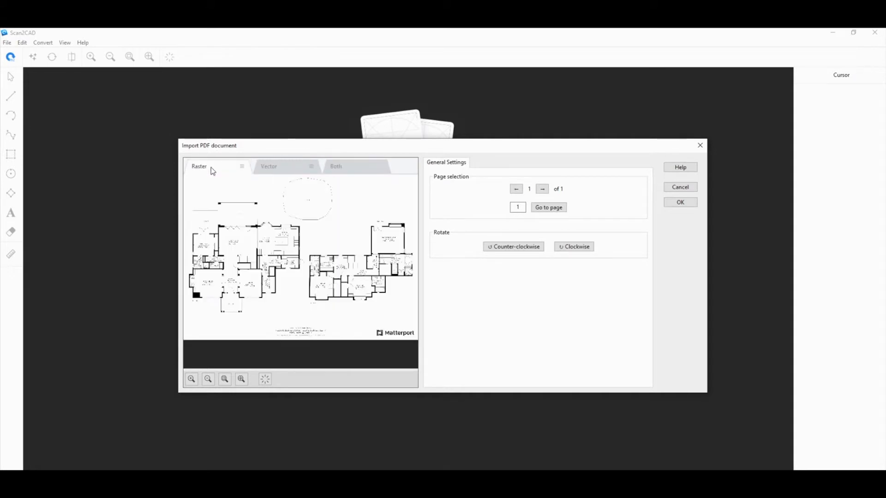
left_click(278, 167)
left_click(213, 169)
left_click(681, 203)
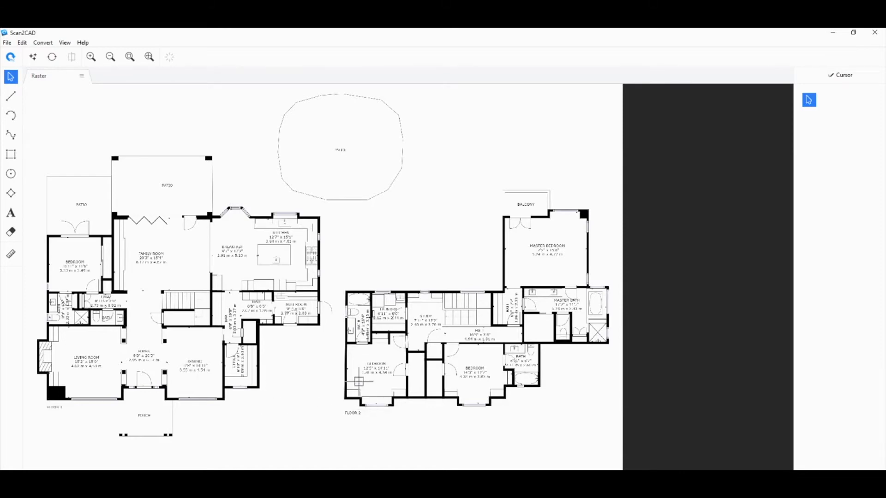
- Examine the quality of the linework and text around the foyer, dining room and porch of the imported plan
scroll(262, 363, "up", 2)
scroll(296, 343, "up", 3)
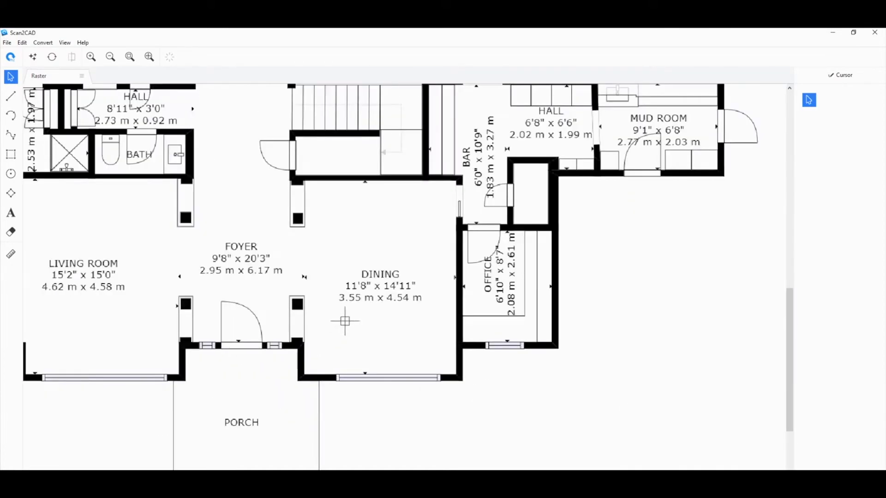
scroll(382, 362, "up", 1)
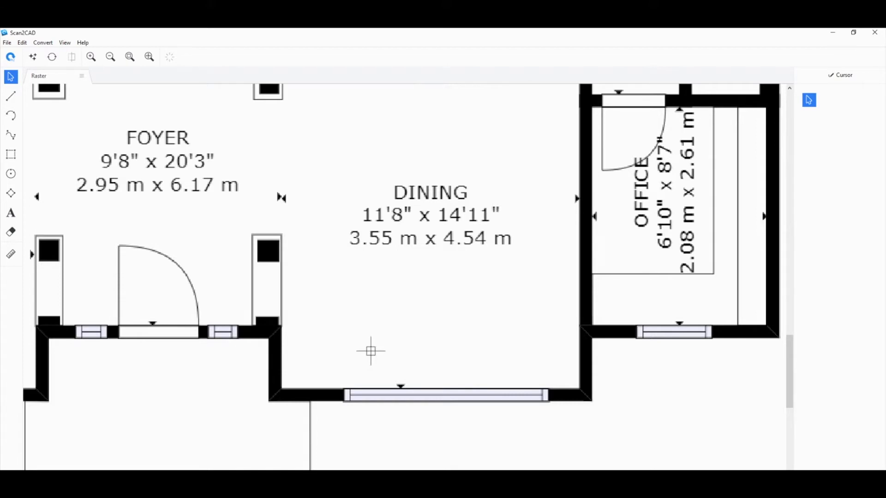
scroll(357, 376, "up", 1)
scroll(358, 407, "down", 1)
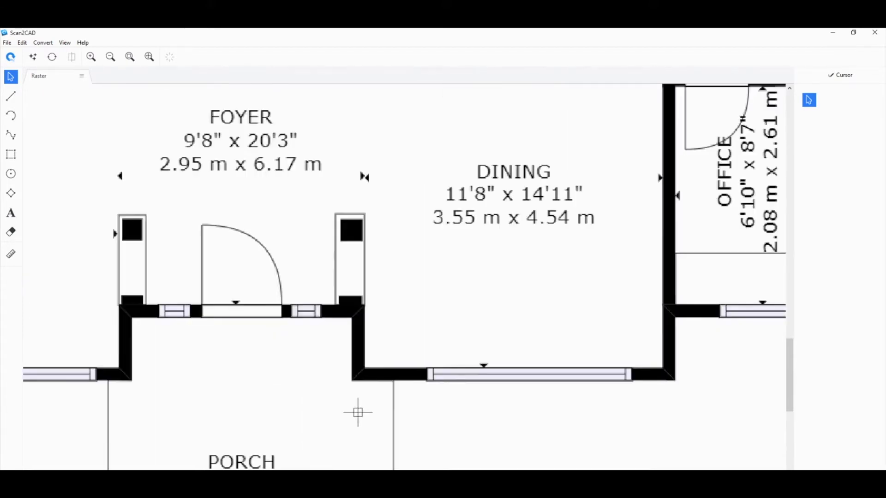
scroll(357, 412, "down", 1)
scroll(322, 396, "down", 4)
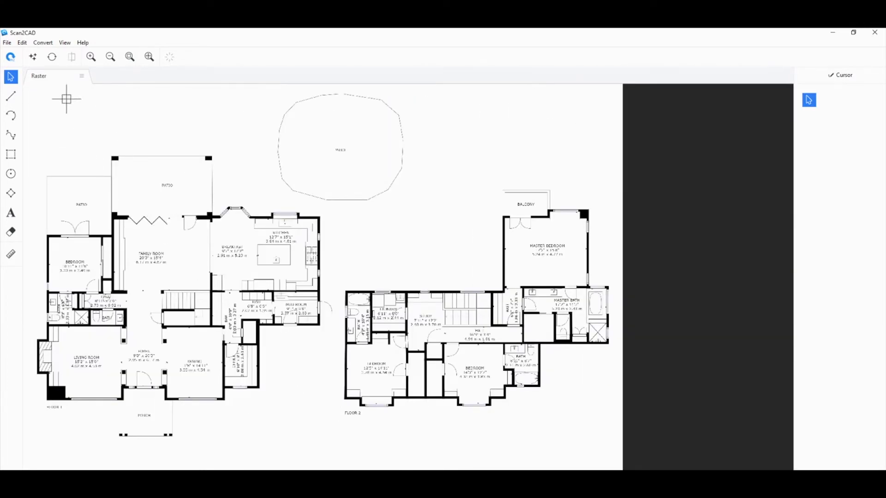
- Start cleaning the raster image with the black-and-white Threshold enabled, and check the preview around the dining room and foyer
left_click(33, 57)
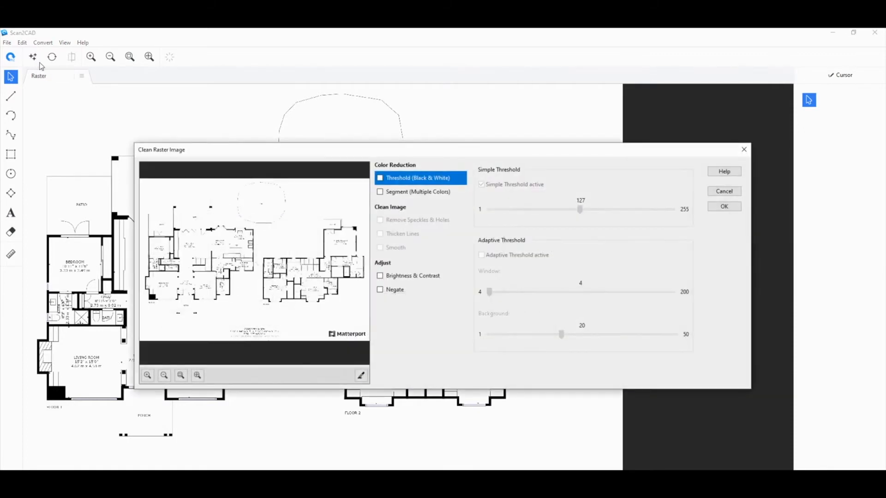
left_click(380, 178)
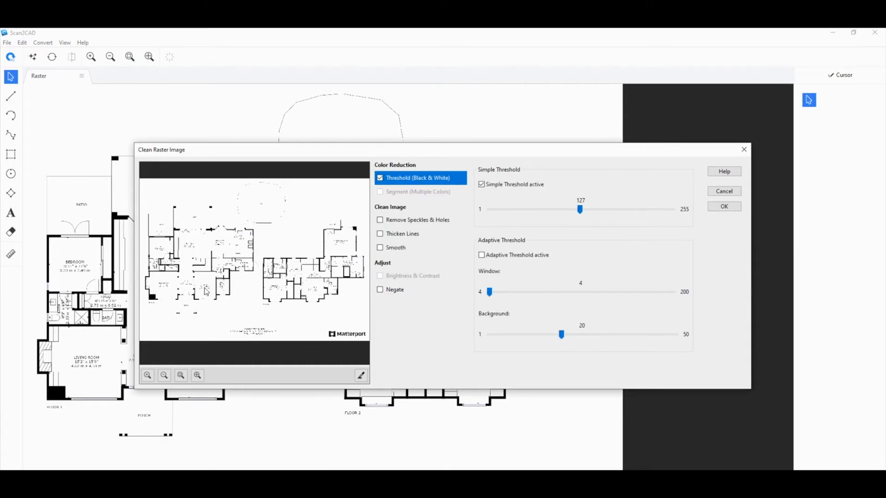
scroll(206, 292, "up", 1)
scroll(219, 294, "up", 1)
scroll(272, 281, "up", 2)
scroll(279, 279, "up", 1)
scroll(289, 292, "up", 1)
scroll(274, 264, "up", 1)
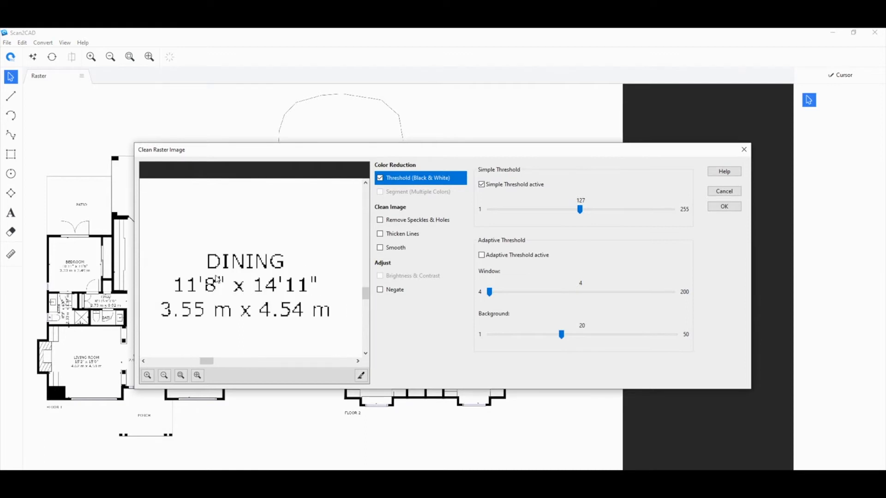
scroll(218, 278, "down", 3)
scroll(229, 315, "up", 2)
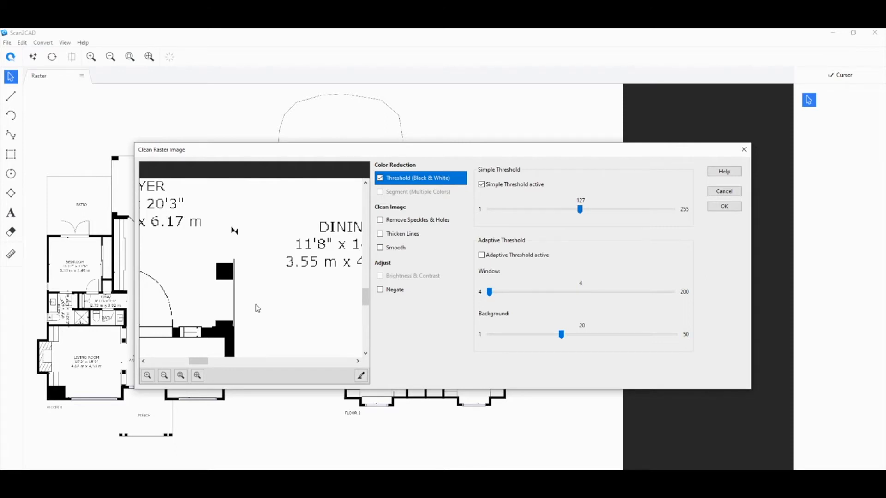
scroll(257, 308, "down", 2)
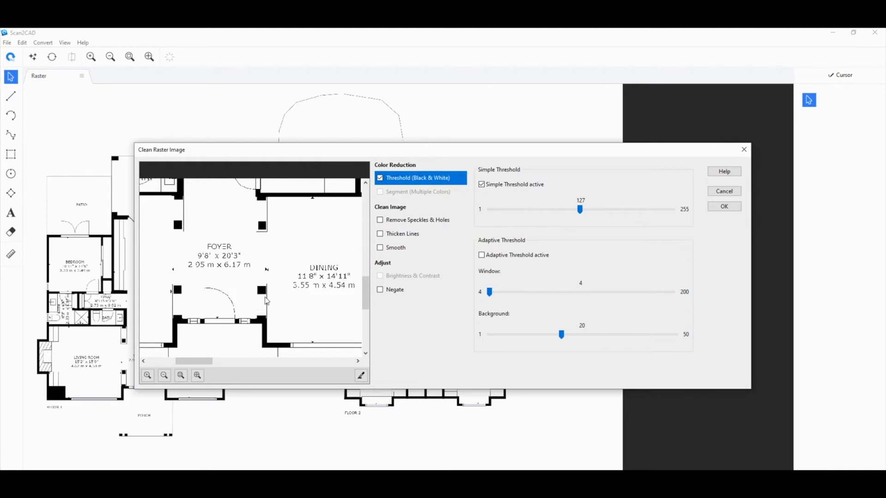
- Raise the simple threshold to 215 and check the living room, bath and foyer linework in the preview
left_click_drag(581, 215, 646, 215)
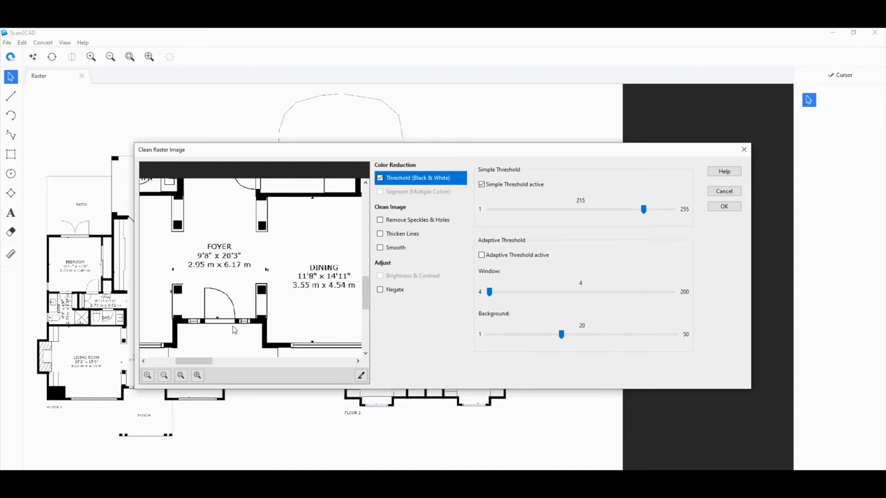
scroll(221, 328, "down", 1)
scroll(194, 251, "up", 1)
scroll(246, 290, "up", 1)
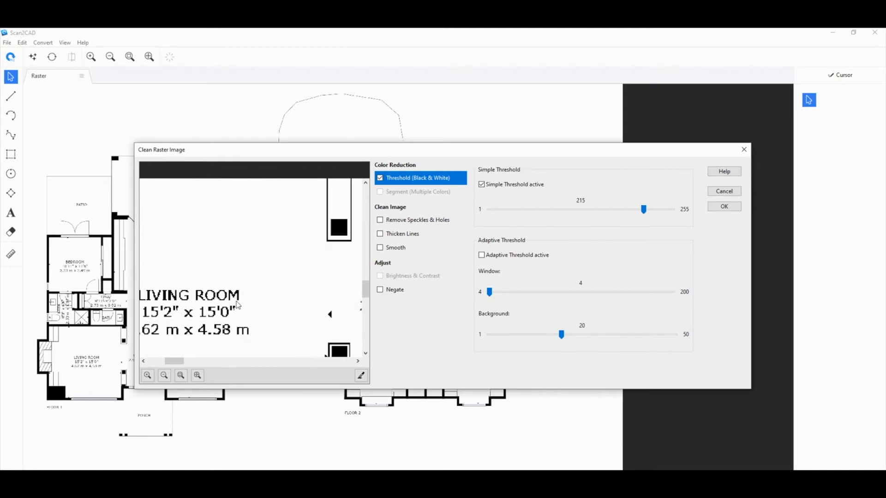
scroll(277, 276, "down", 2)
scroll(302, 262, "up", 1)
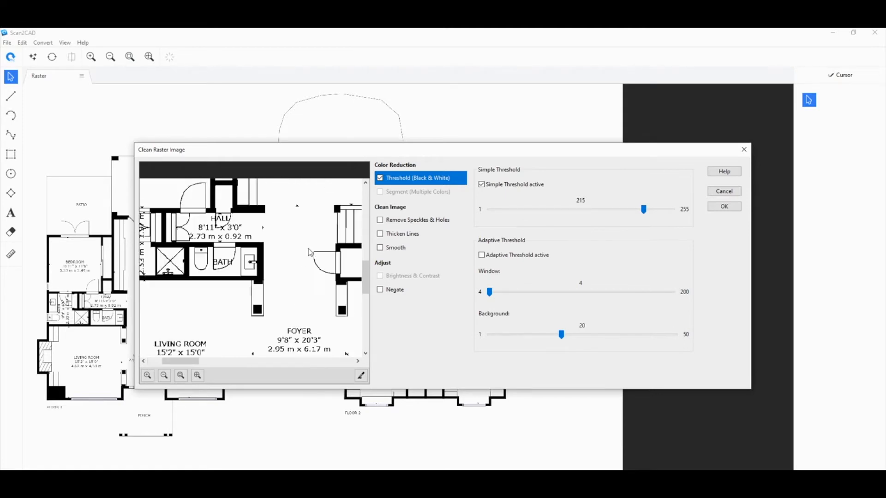
- Set the simple threshold to 225 and check both floors in the cleanup preview
left_click_drag(644, 210, 656, 211)
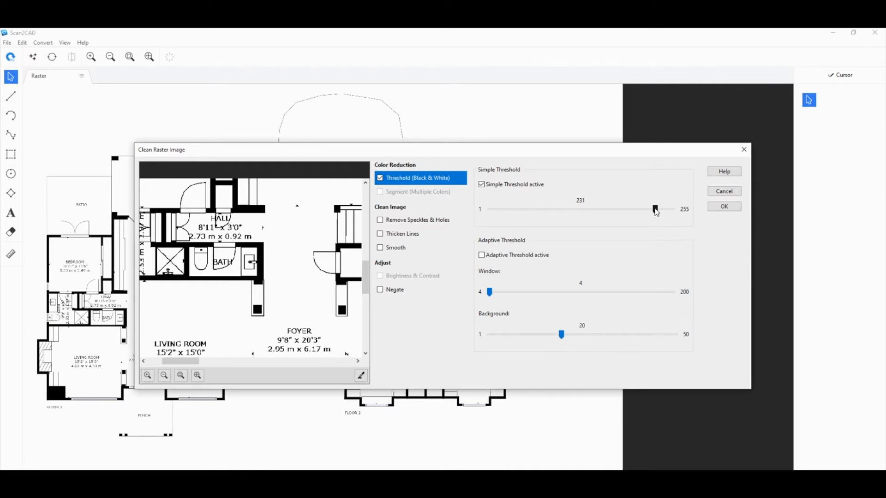
left_click_drag(656, 211, 653, 211)
left_click_drag(653, 213, 651, 214)
scroll(226, 322, "down", 3)
scroll(233, 333, "up", 2)
scroll(233, 336, "up", 3)
scroll(227, 307, "down", 5)
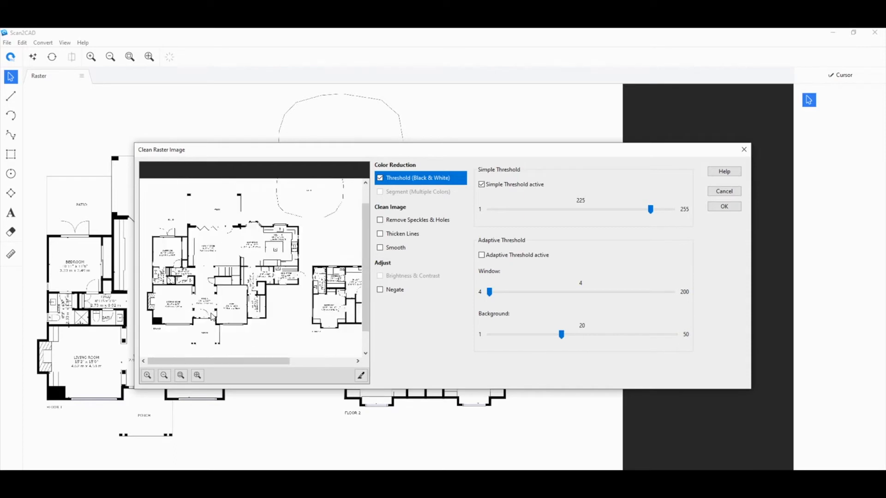
scroll(293, 279, "up", 5)
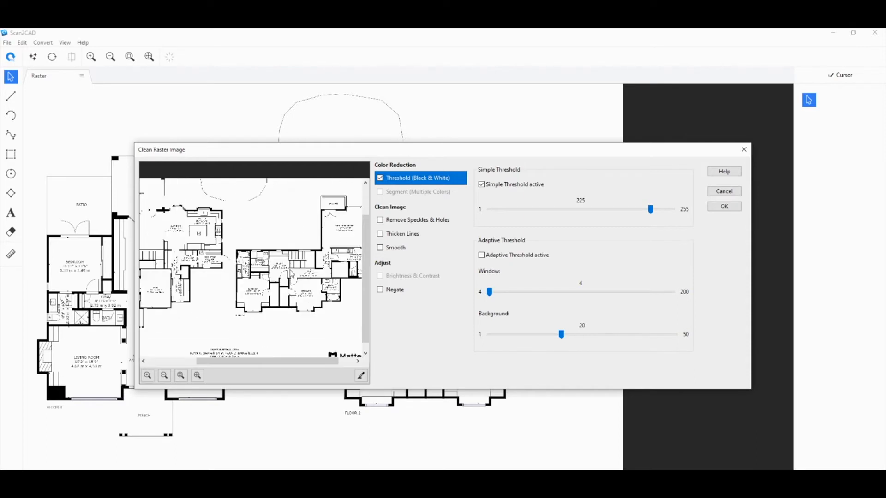
- Add the Smooth effect, check the result in the preview and apply the cleanup to the raster image
left_click(381, 248)
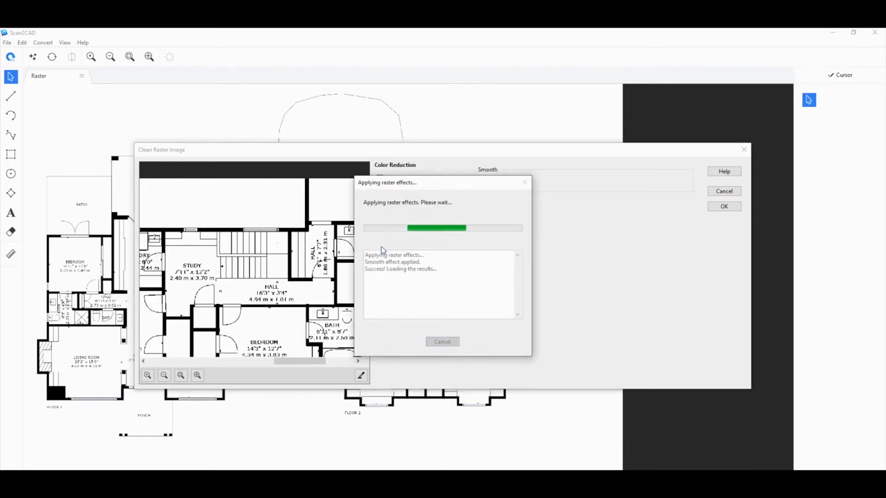
scroll(253, 308, "up", 2)
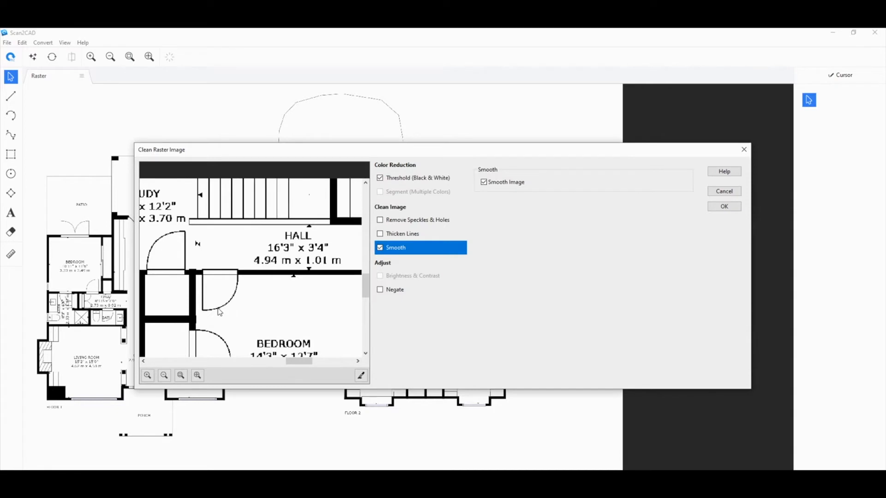
scroll(219, 309, "down", 6)
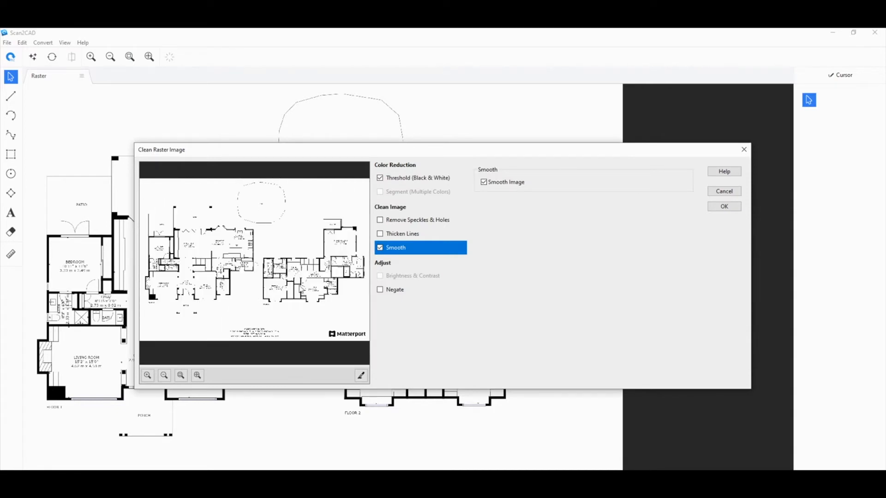
left_click(722, 205)
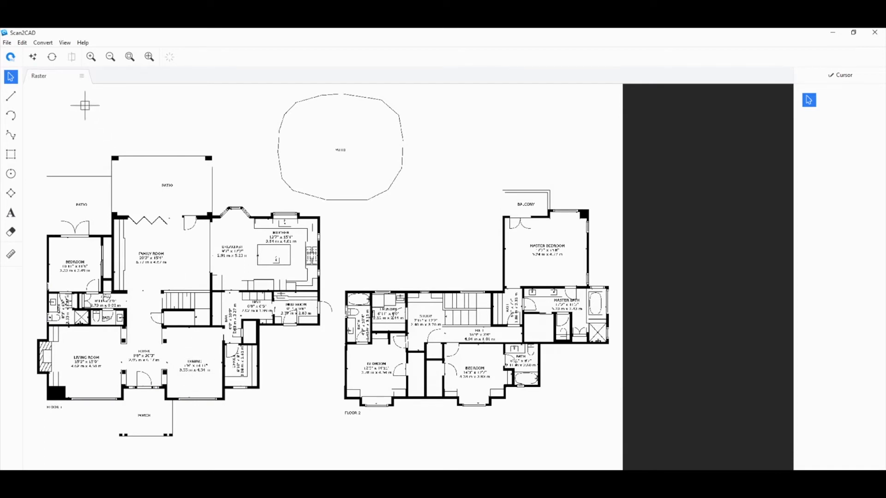
- Begin converting the raster image with the Technical method, the Architectural preset and the Vectorize and OCR option
left_click(54, 59)
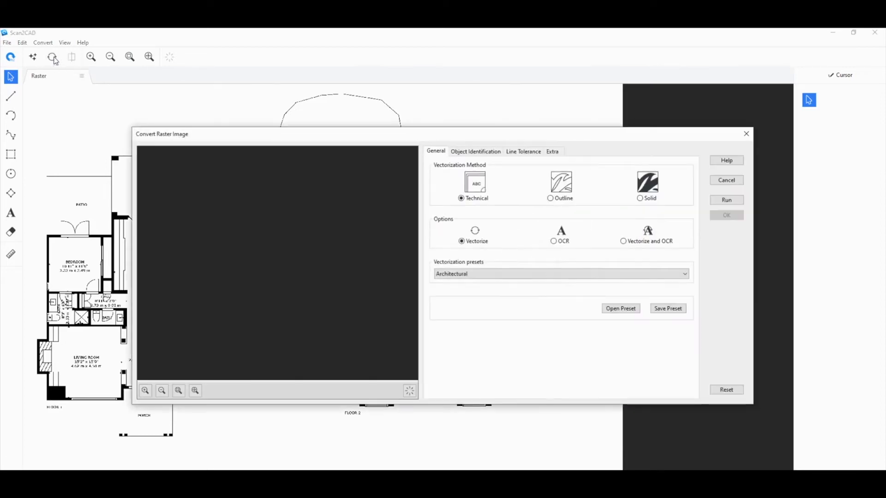
left_click_drag(450, 139, 447, 106)
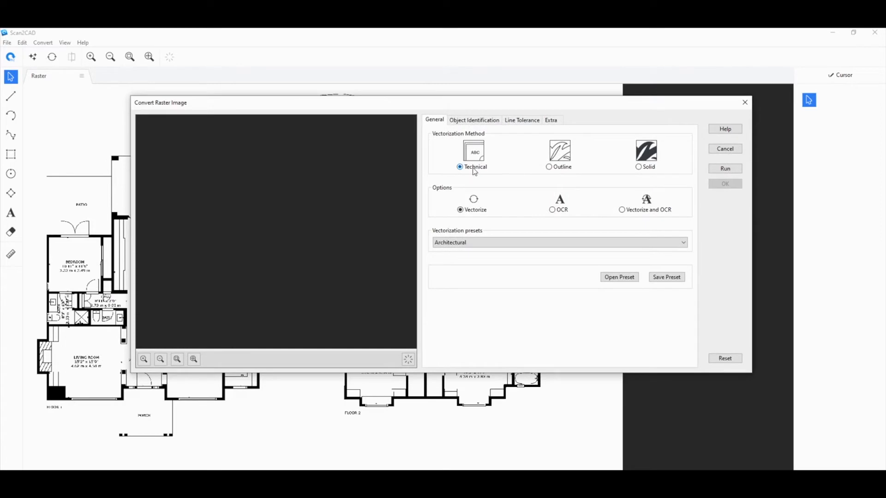
left_click_drag(503, 117, 494, 256)
left_click_drag(233, 242, 201, 110)
left_click(581, 217)
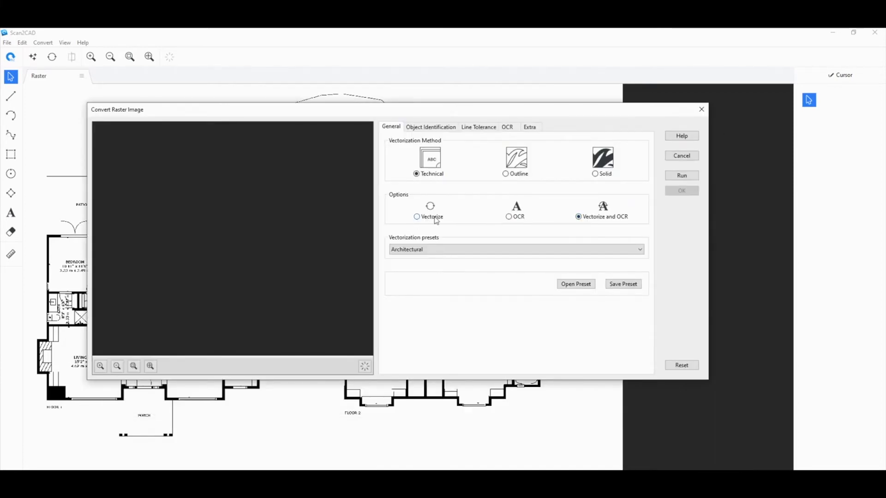
- Set the OCR maximum character size to 16 by sampling a letter height from the BEDROOM label in the image
left_click(510, 129)
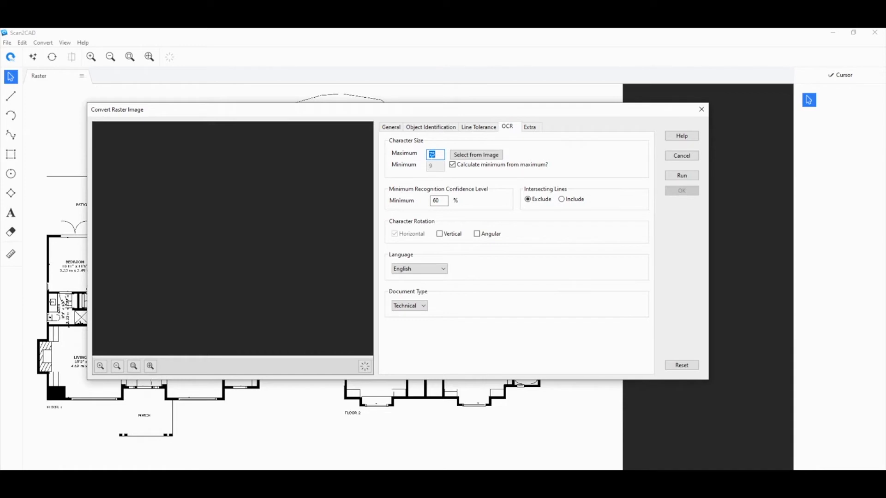
left_click_drag(429, 114, 424, 139)
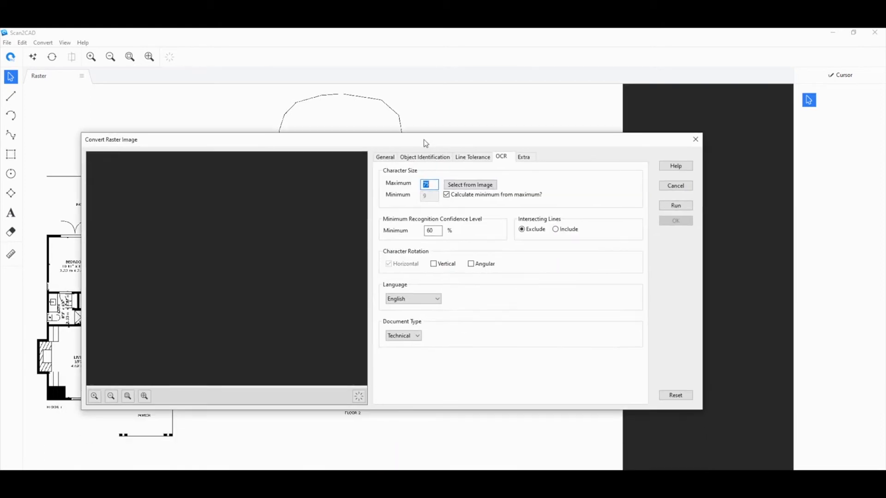
left_click(463, 188)
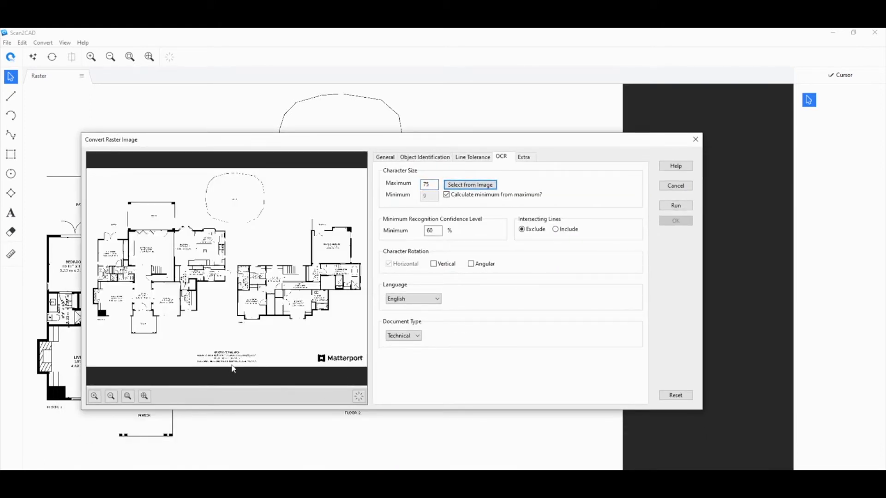
scroll(242, 361, "up", 5)
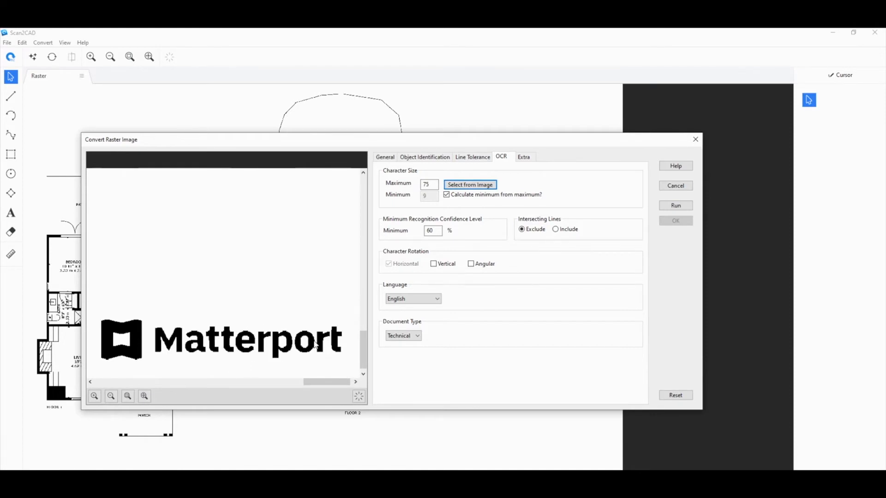
scroll(291, 337, "down", 5)
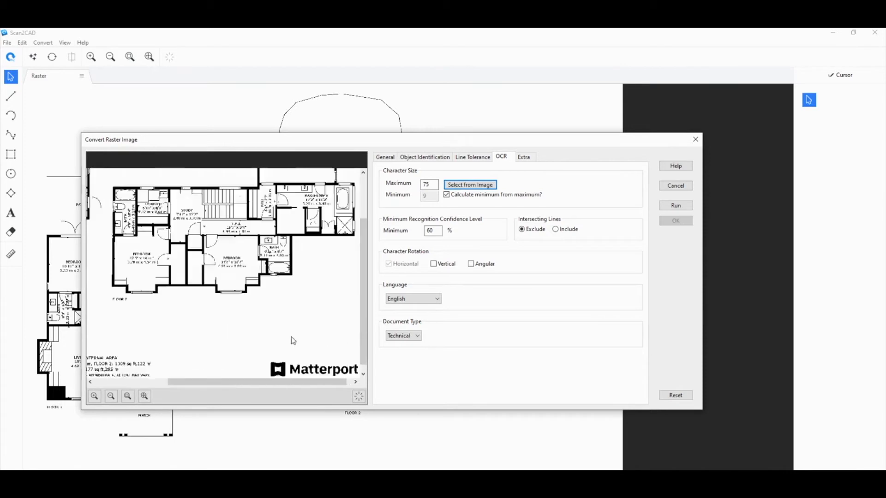
scroll(245, 350, "up", 1)
scroll(245, 350, "up", 1)
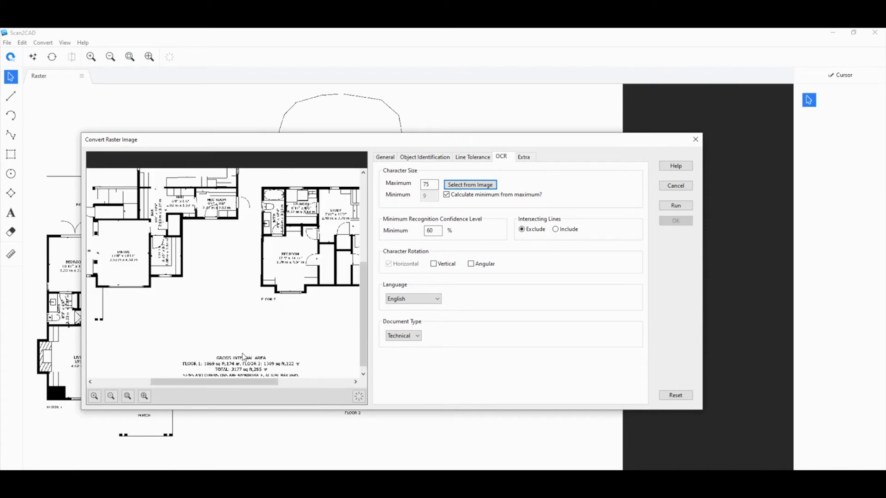
scroll(273, 290, "down", 2)
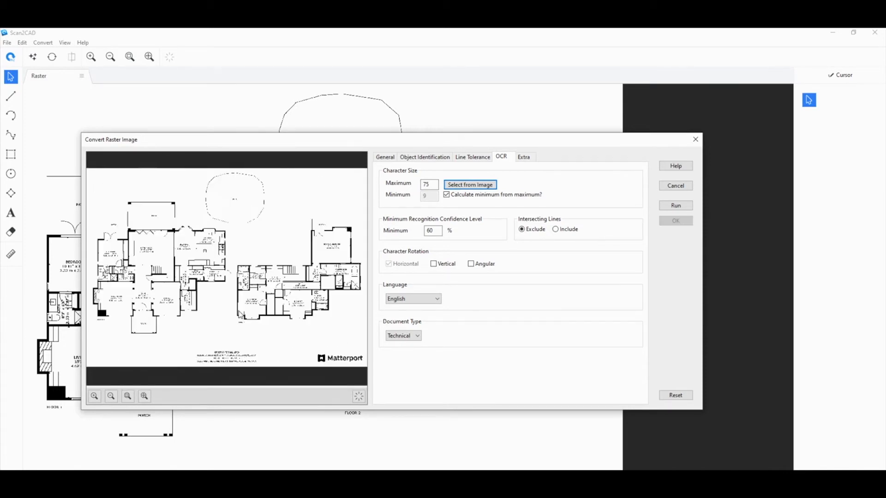
scroll(225, 339, "up", 1)
scroll(256, 310, "up", 1)
scroll(251, 268, "up", 1)
scroll(253, 277, "up", 5)
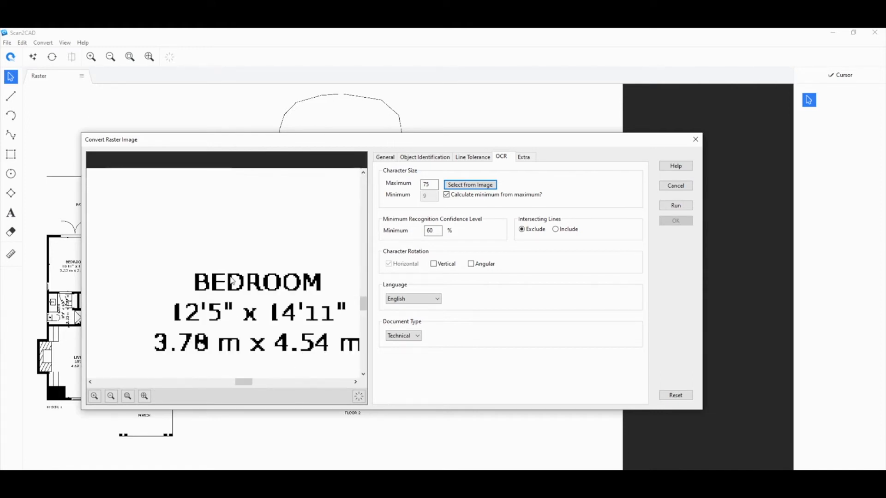
scroll(230, 280, "up", 1)
left_click_drag(233, 272, 234, 306)
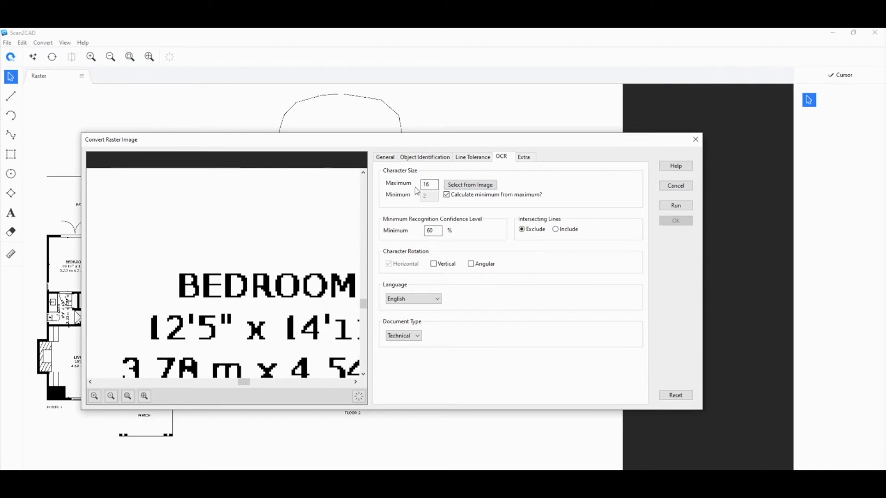
- Include vertical character rotation in the text recognition and run the vectorization with OCR
scroll(224, 298, "down", 4)
scroll(265, 277, "up", 2)
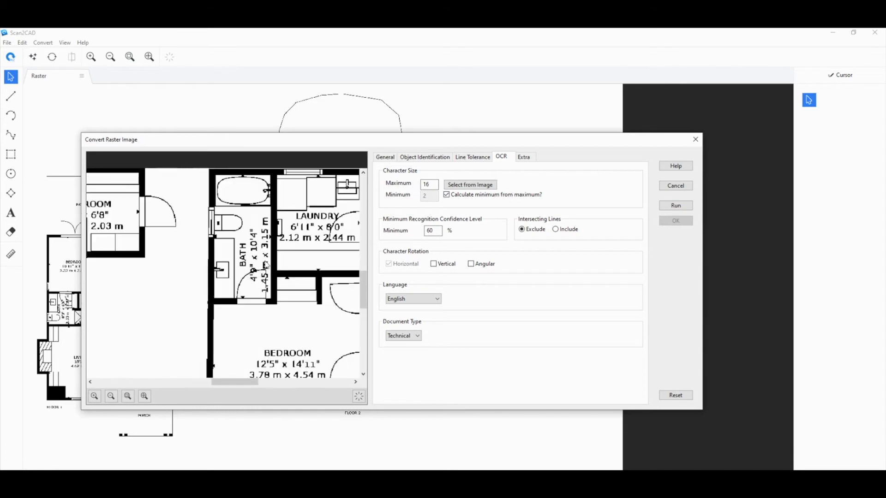
scroll(249, 263, "down", 5)
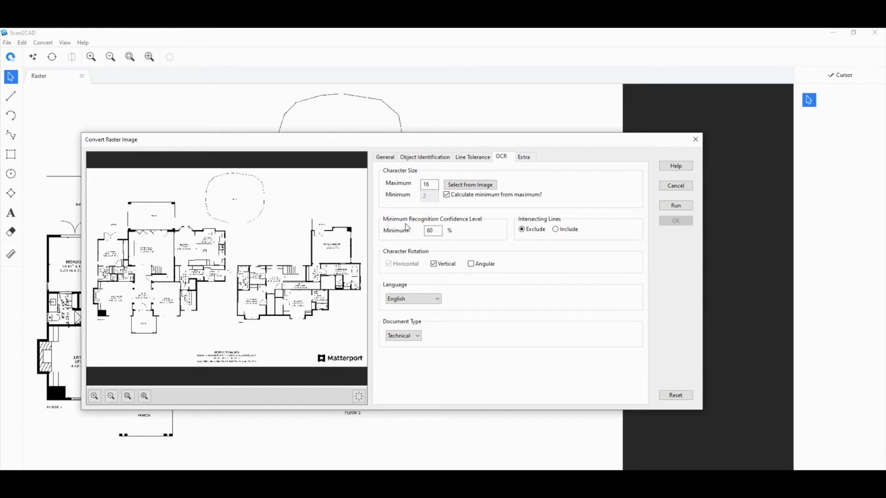
left_click_drag(476, 139, 478, 126)
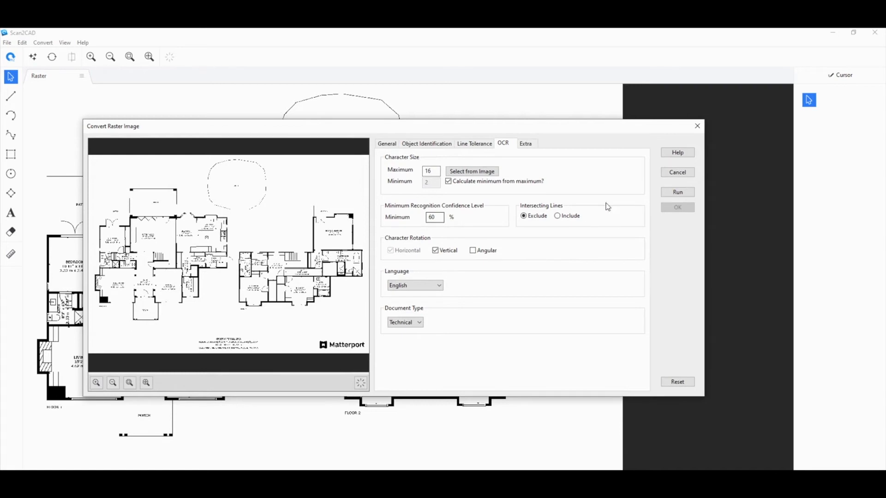
left_click(678, 192)
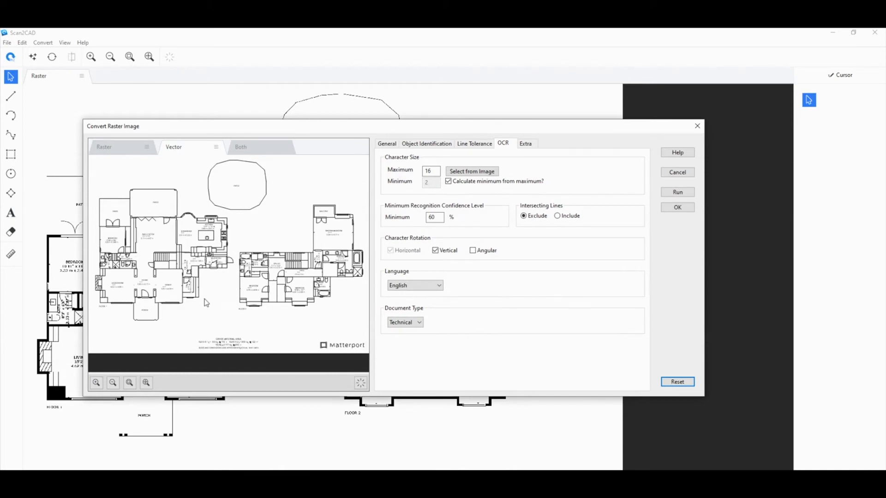
- Inspect the floor 1 rooms and labels in the vector preview and highlight the vectors
scroll(154, 249, "up", 2)
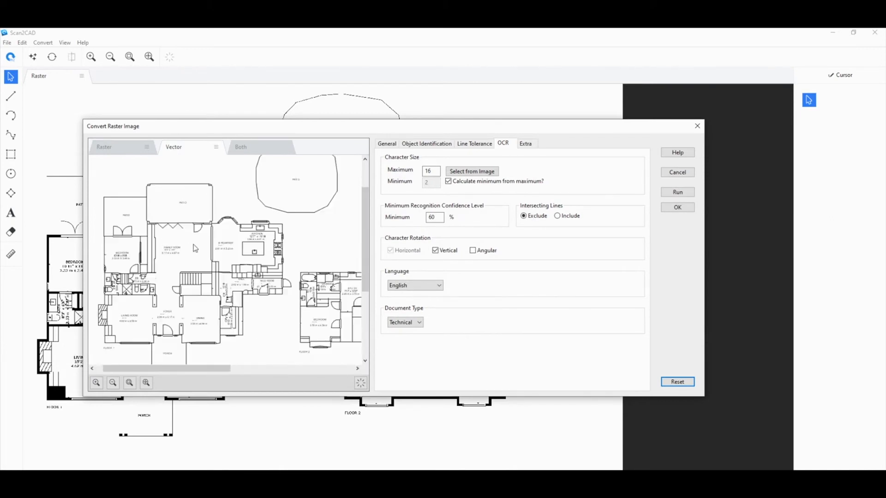
scroll(195, 249, "up", 1)
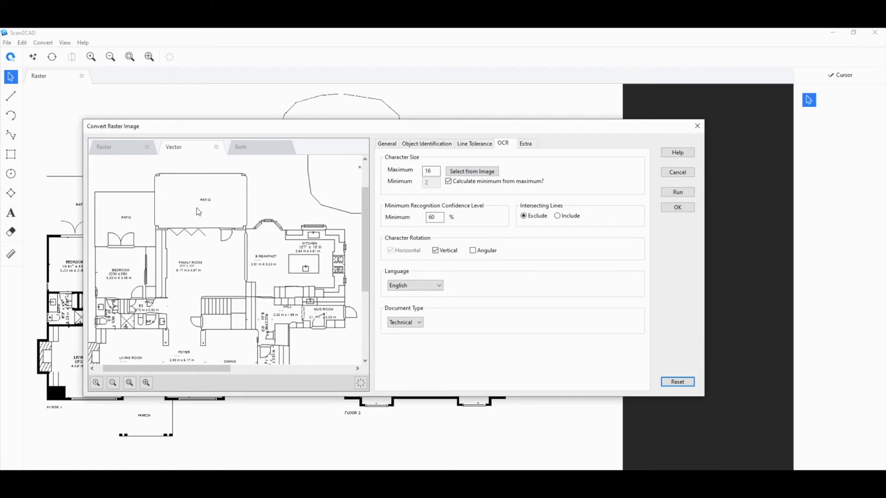
scroll(186, 226, "up", 1)
scroll(186, 227, "down", 2)
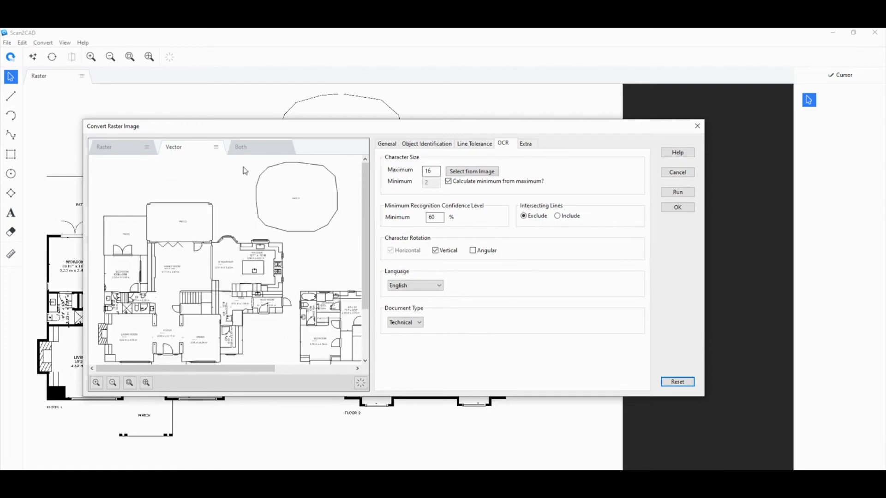
scroll(204, 322, "up", 1)
scroll(205, 323, "up", 1)
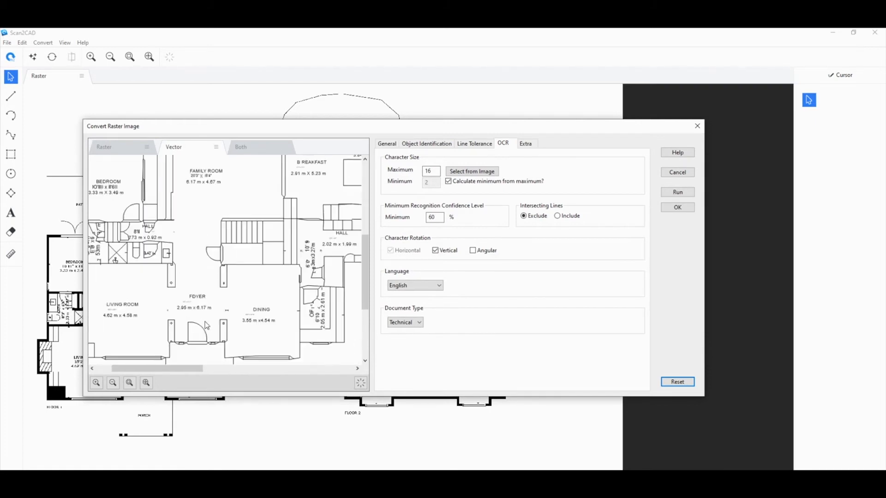
scroll(206, 326, "down", 1)
left_click(360, 384)
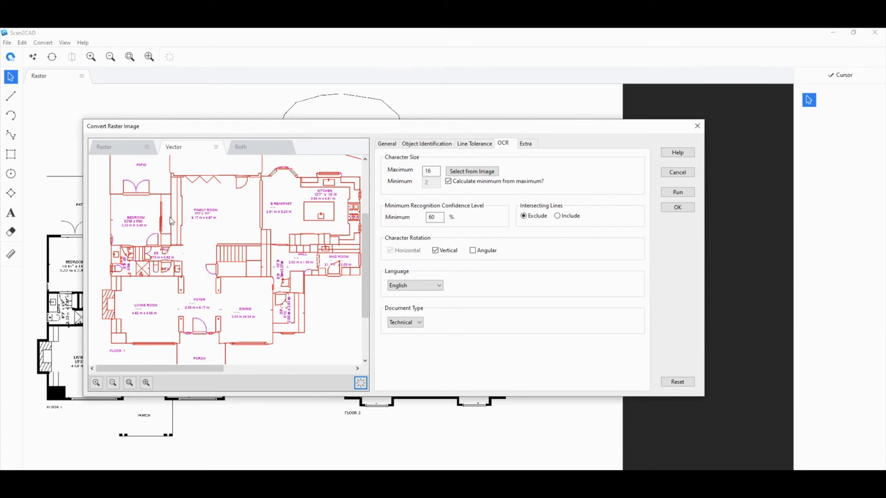
- Compare the vector lines with the raster along the wall between the bedroom and the family room
left_click(258, 148)
scroll(167, 211, "up", 2)
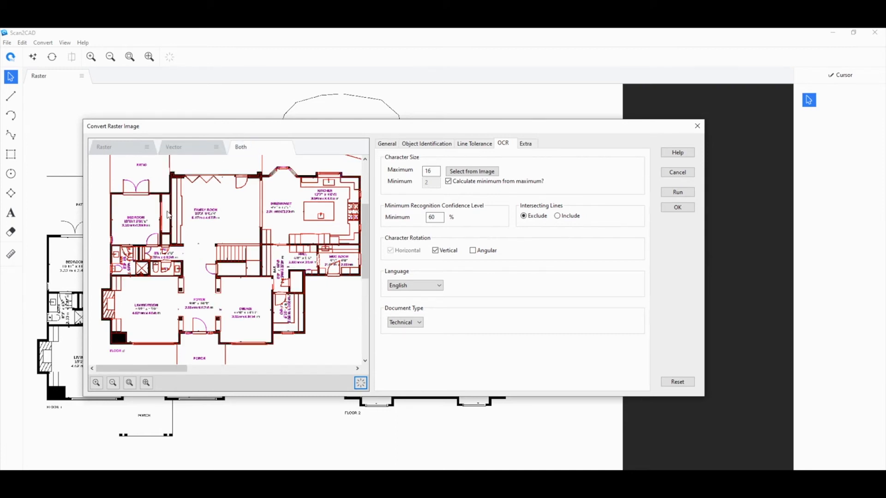
scroll(280, 336, "up", 3)
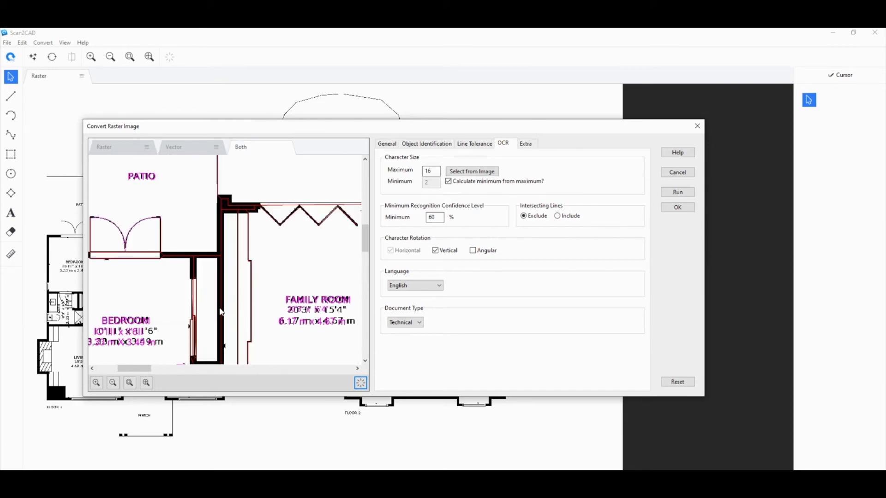
left_click(134, 146)
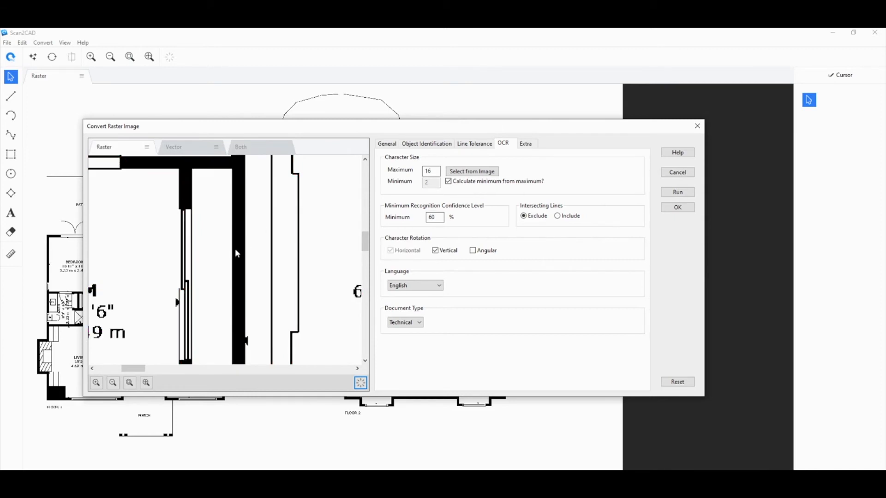
left_click(252, 151)
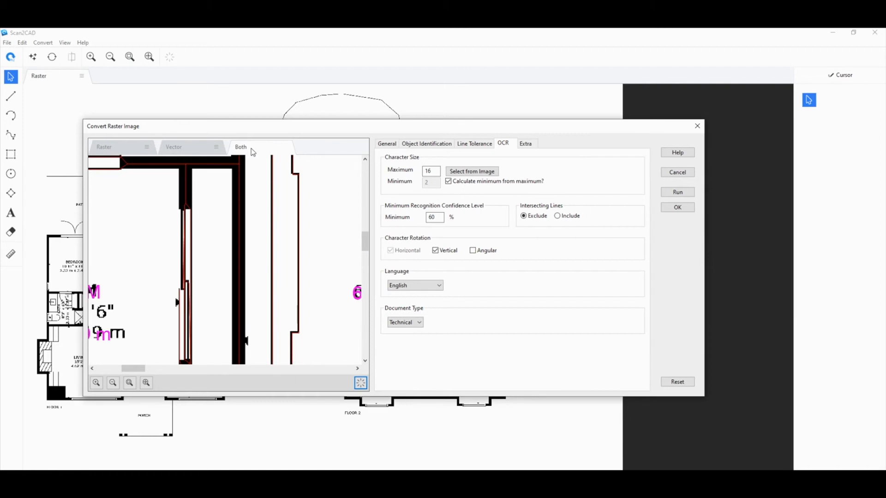
- Set the raster line width for line identification to 1 pixel and rerun the vectorization with OCR
left_click(426, 146)
left_click(474, 211)
double_click(477, 206)
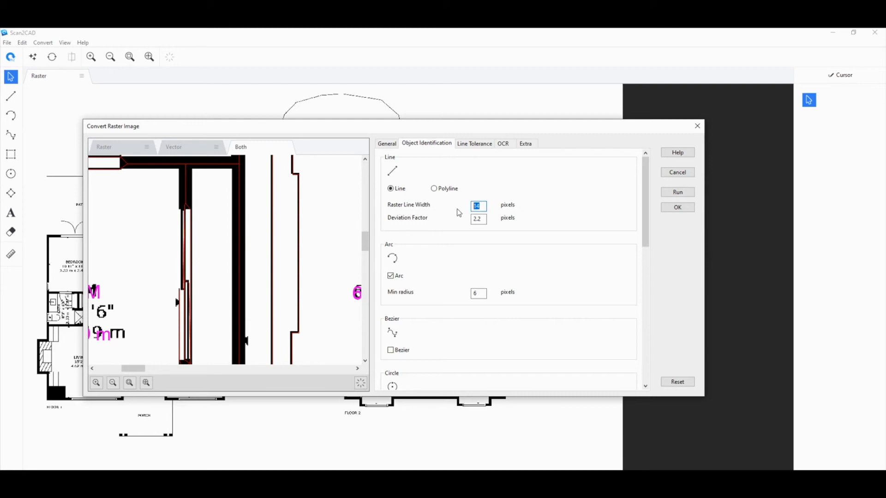
type("1")
left_click(678, 192)
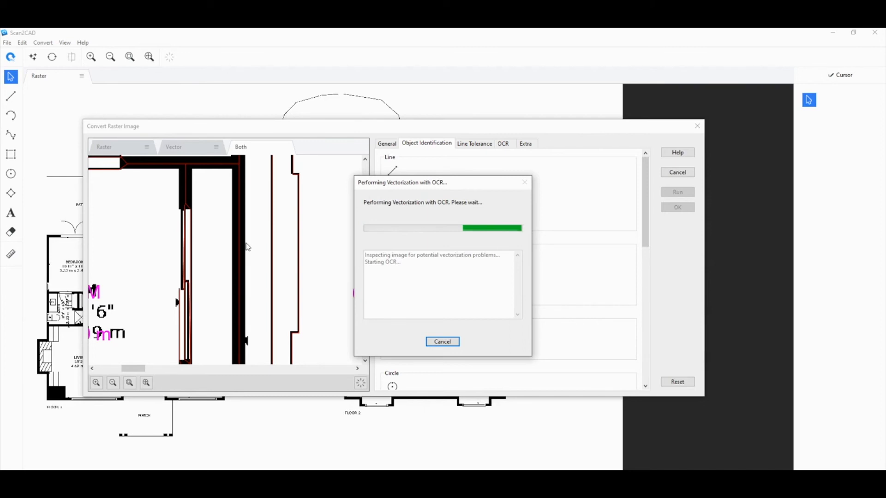
left_click_drag(466, 183, 500, 173)
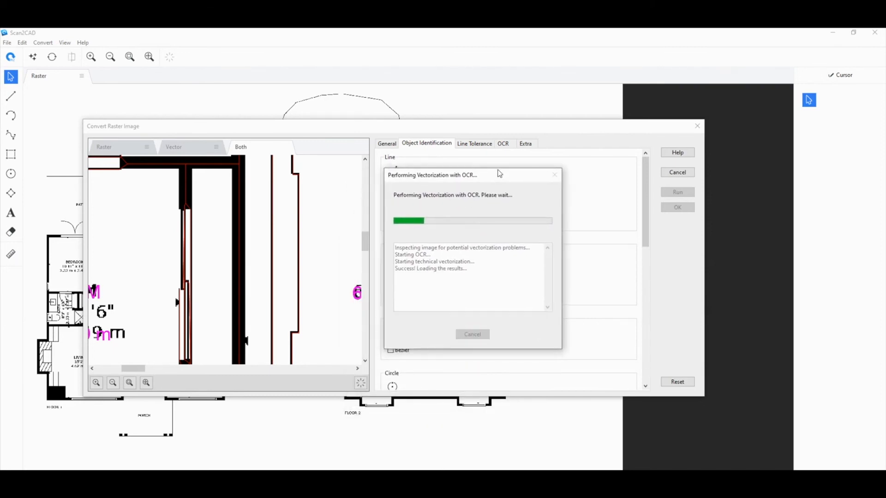
- Check the new wall outlines around the bedroom over the raster, then both floors in the vector-only preview
left_click(256, 149)
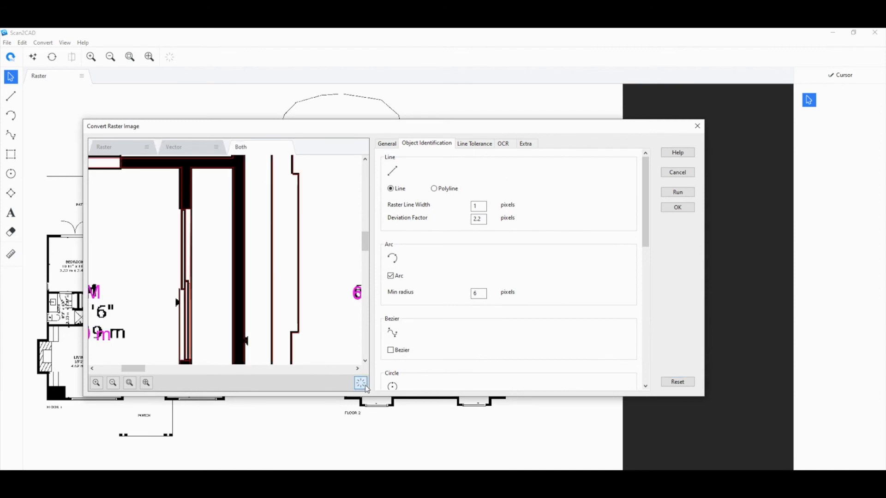
scroll(203, 332, "down", 2)
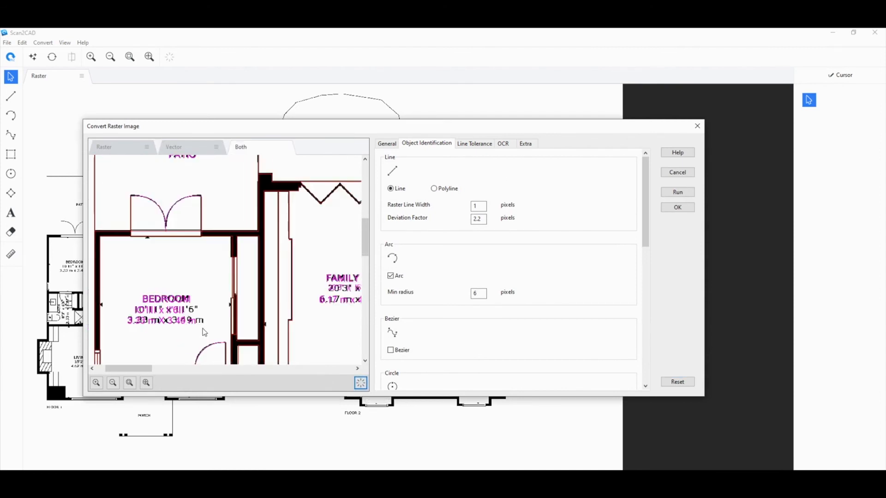
scroll(205, 332, "down", 5)
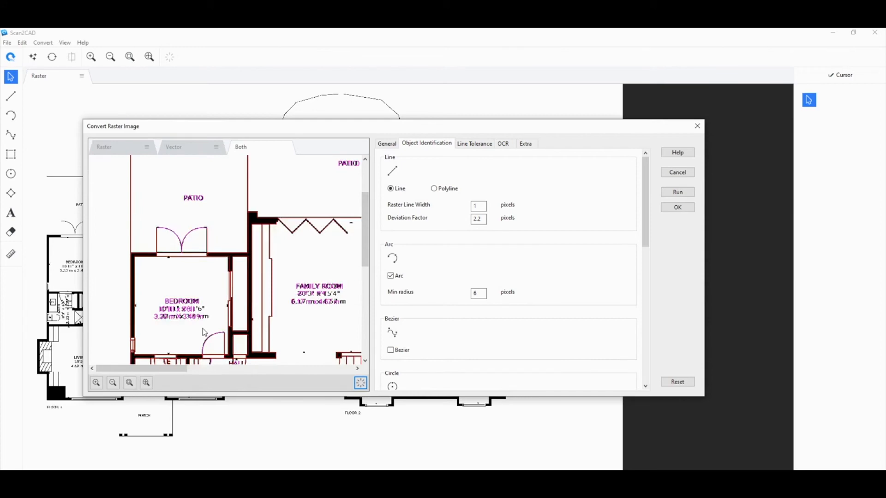
left_click(192, 150)
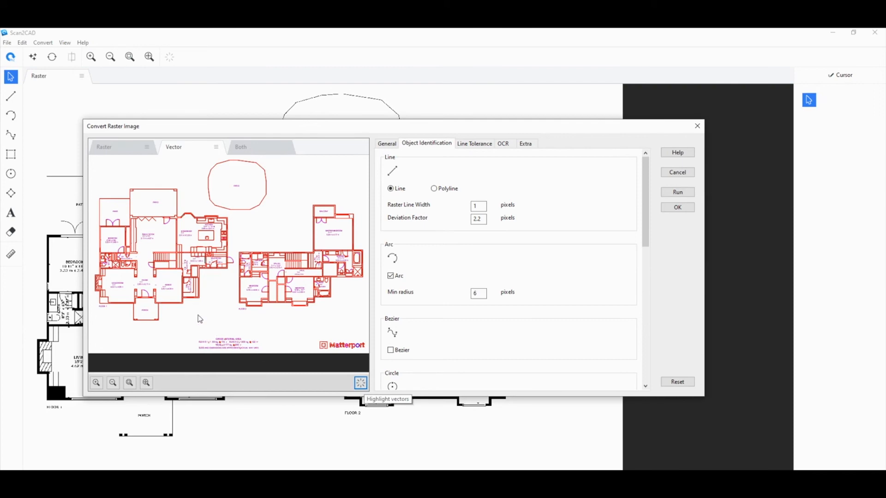
scroll(218, 330, "up", 2)
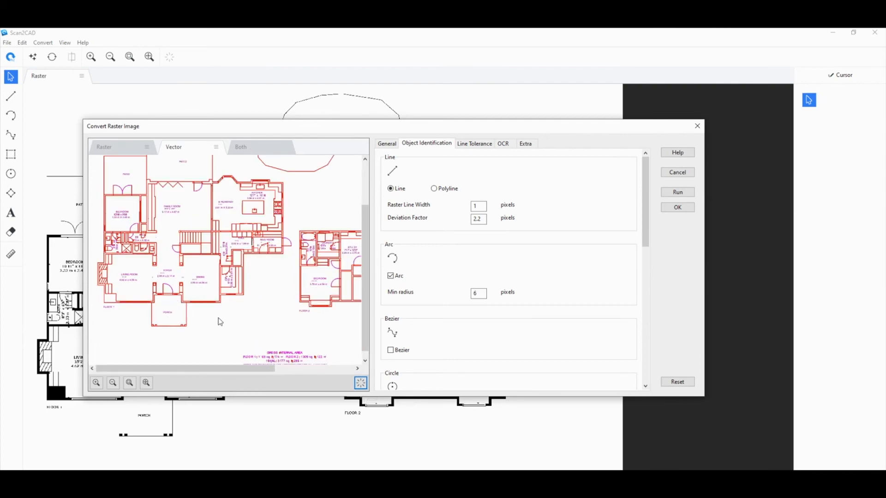
mouse_move(236, 125)
left_mouse_down()
mouse_move(230, 278)
mouse_move(248, 152)
mouse_move(243, 116)
left_mouse_up()
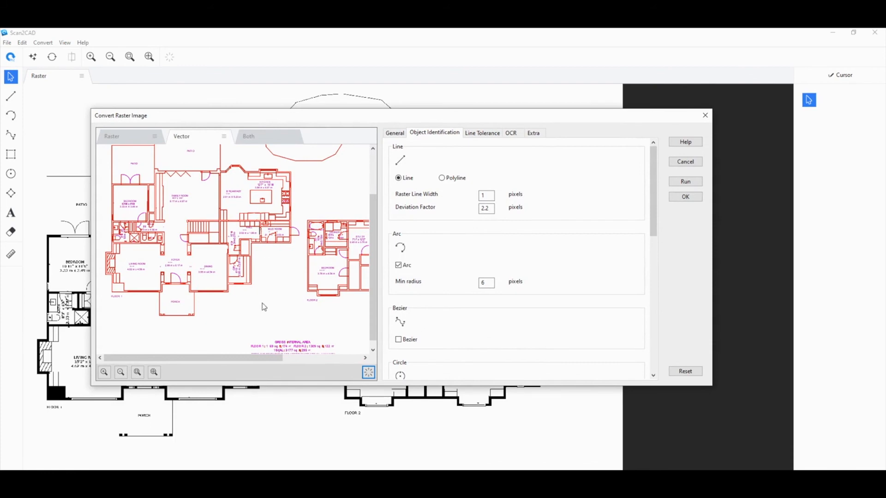
- Compare vectors and raster around the living room, foyer and porch, and return to the vector-only preview
left_click(259, 140)
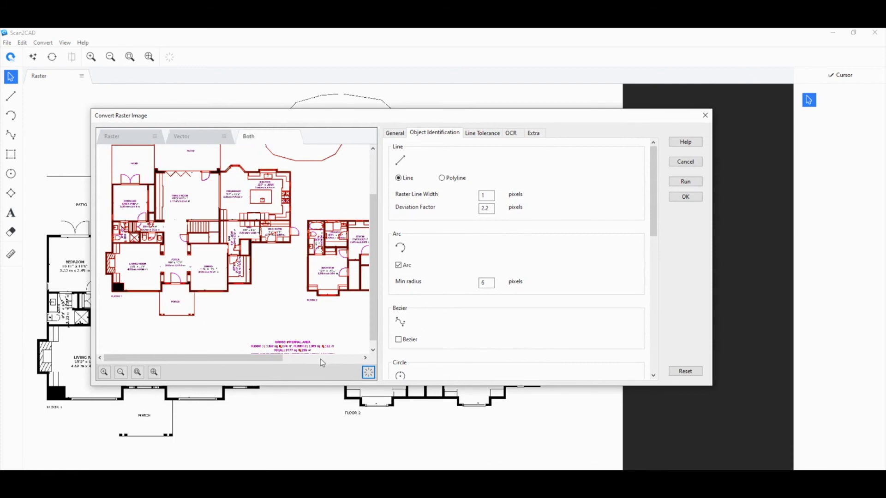
scroll(174, 294, "up", 1)
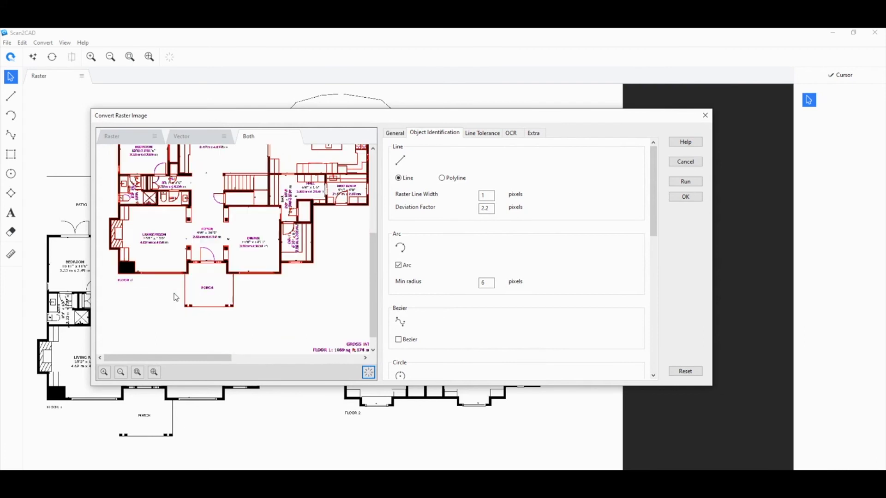
scroll(198, 279, "up", 1)
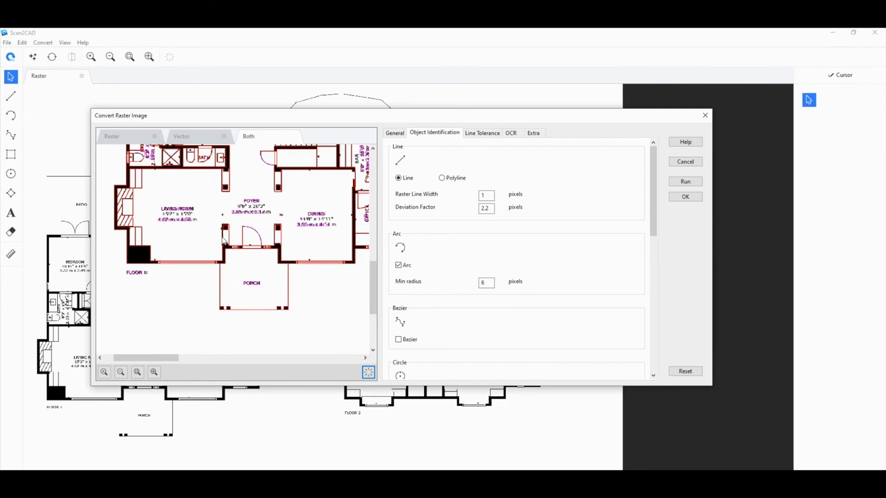
scroll(218, 258, "up", 1)
scroll(218, 258, "down", 2)
scroll(200, 146, "down", 1)
left_click(198, 137)
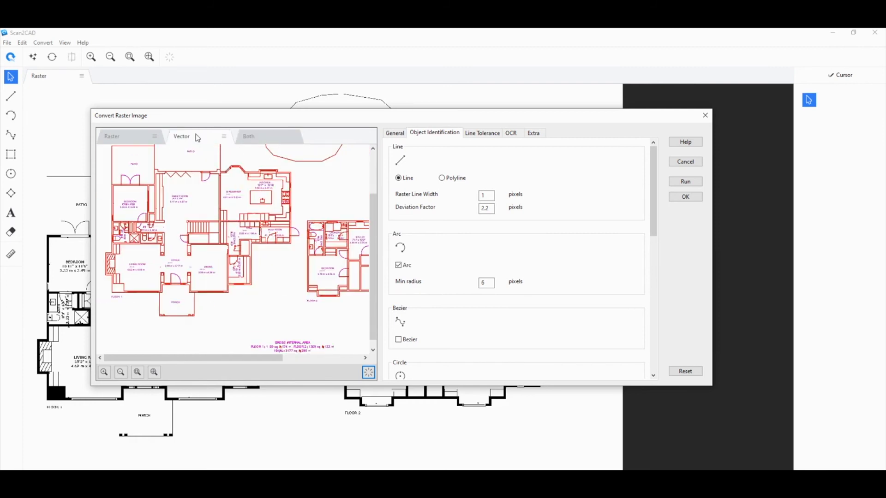
- Accept the vectorization result for both floors and apply it to the drawing
scroll(217, 313, "down", 1)
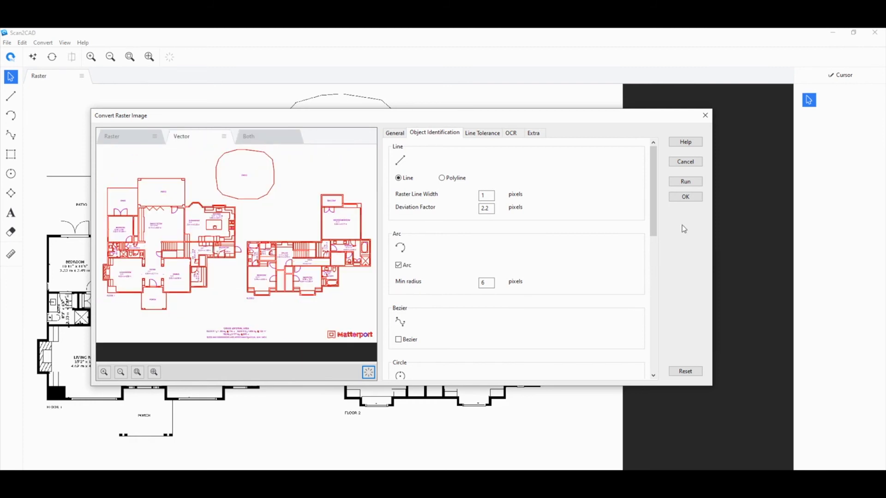
left_click(693, 197)
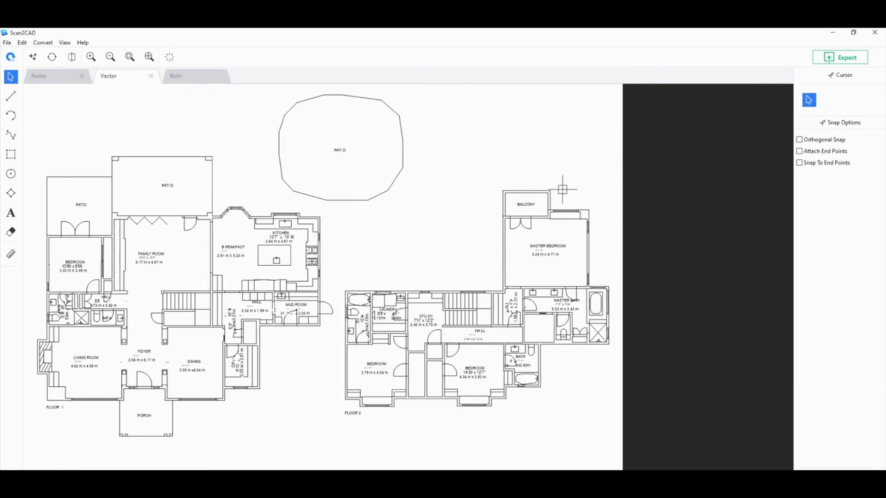
- Export the vector drawing to the 2021-06-06 - Matterport folder as a DXF (R14 and later) file named "Floorp"
left_click(832, 61)
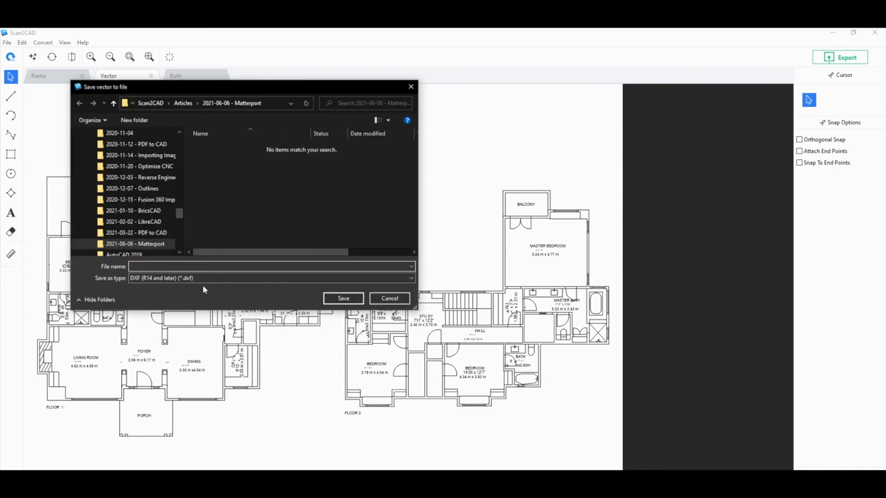
left_click(198, 277)
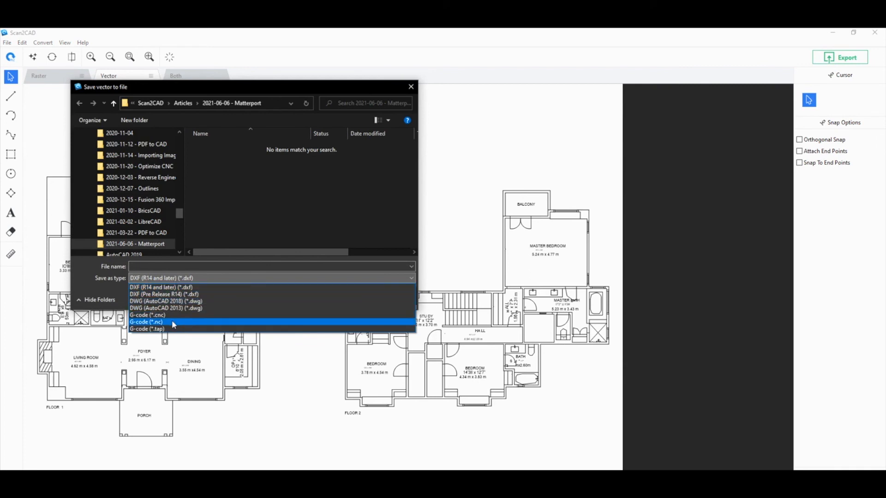
left_click(147, 267)
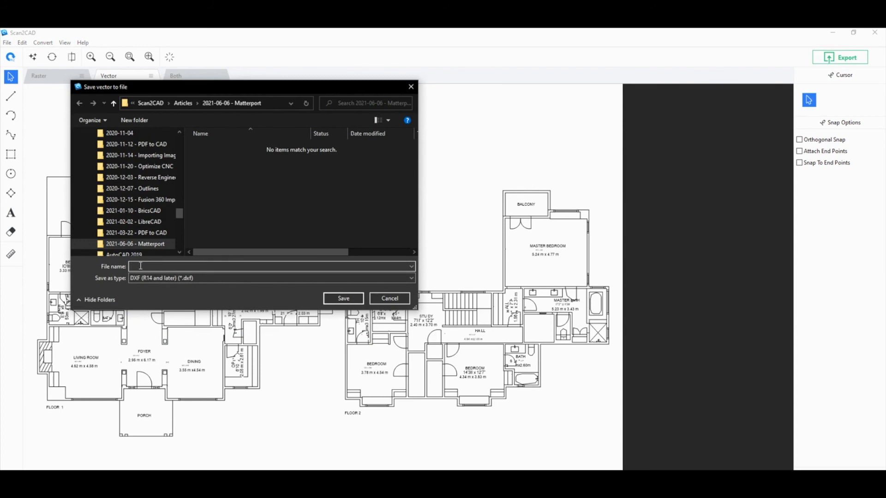
type("Floorp")
left_click(349, 297)
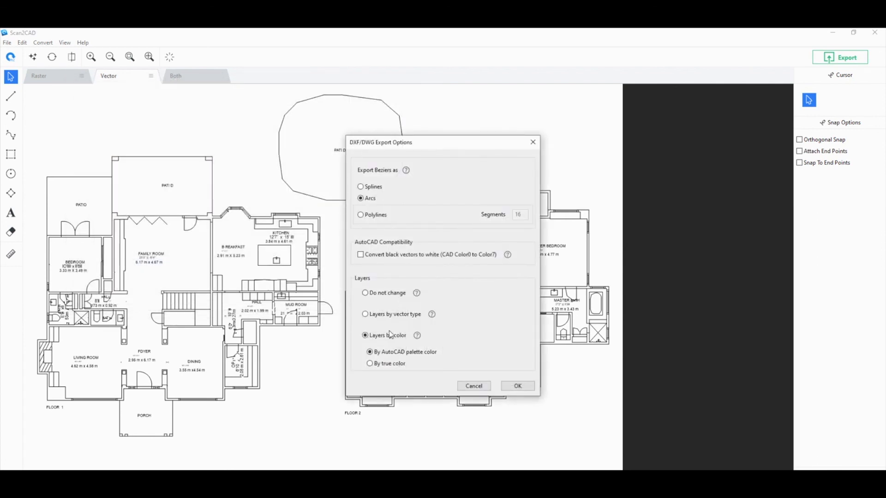
- Complete the DXF export with Beziers exported as arcs and layers assigned by AutoCAD palette color
mouse_move(390, 332)
left_click_drag(444, 145, 414, 141)
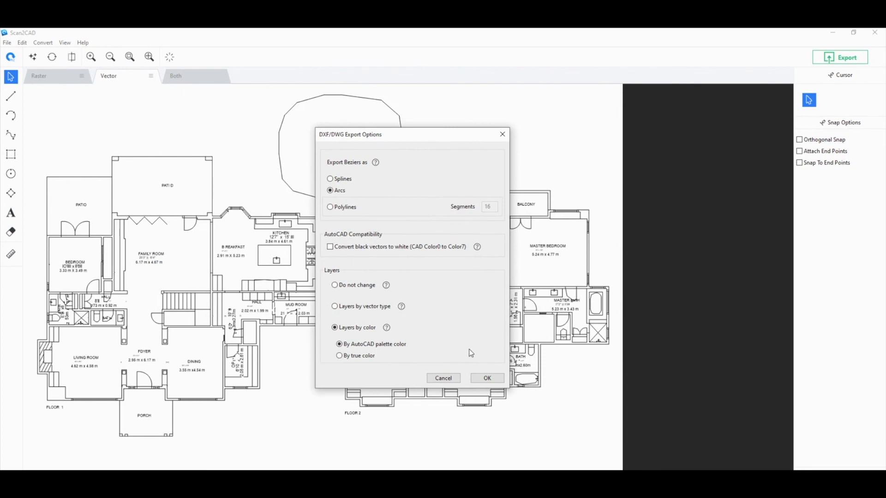
left_click(488, 379)
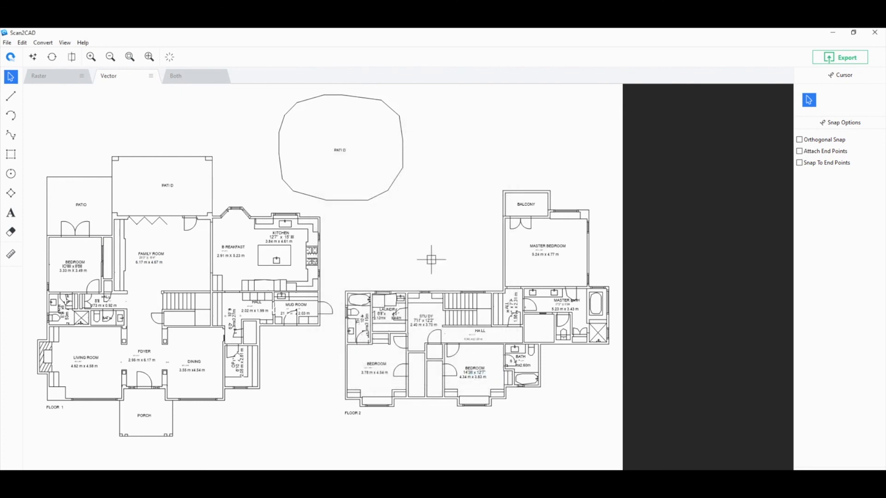